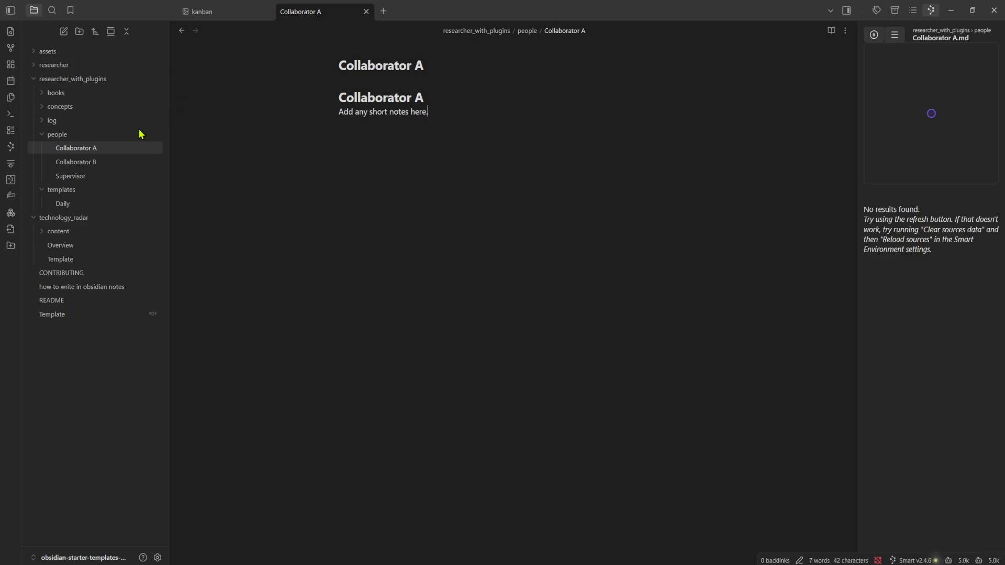
Open the Collaborator B, Supervisor and Daily notes in turn to look over their contents.
click(62, 164)
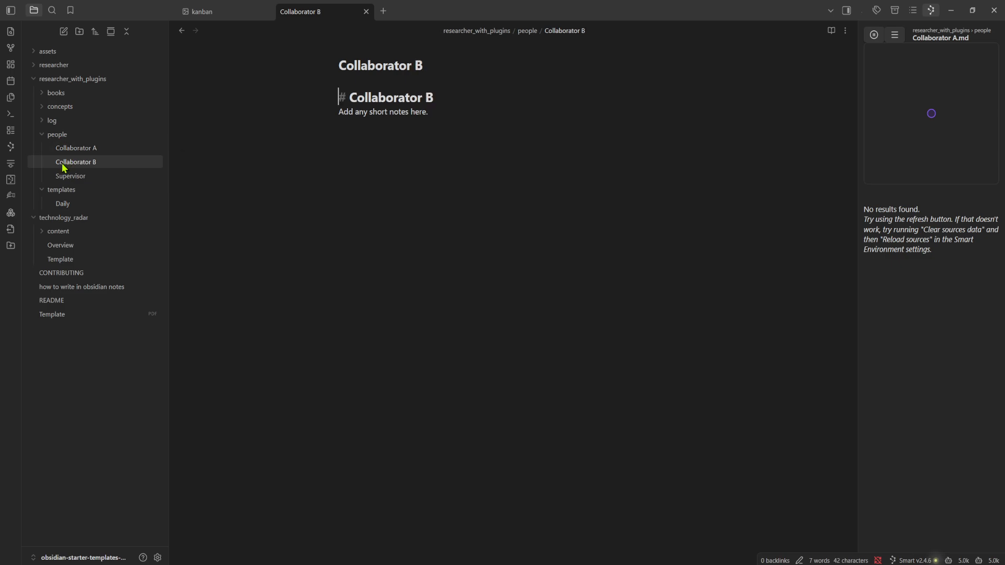
click(63, 176)
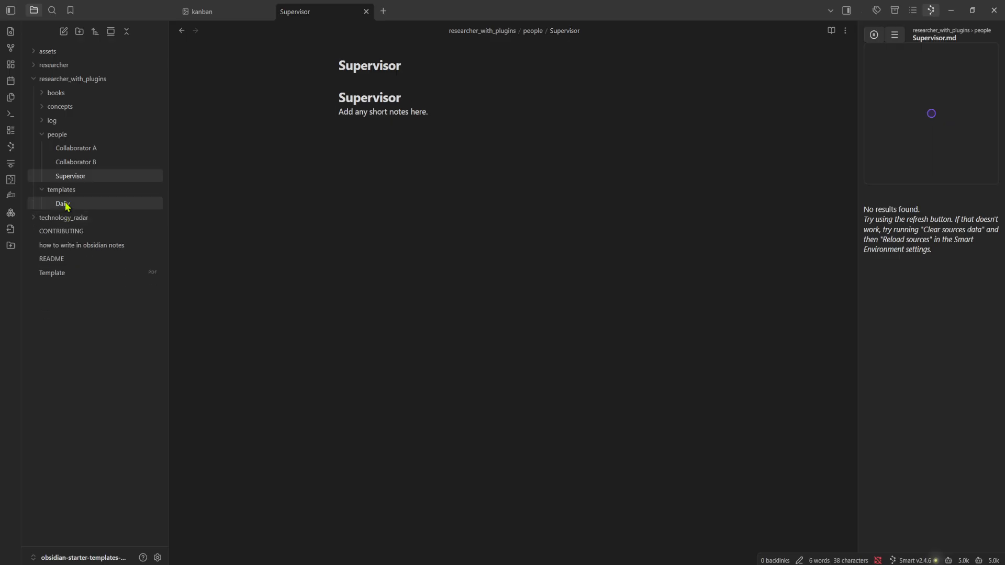
click(63, 204)
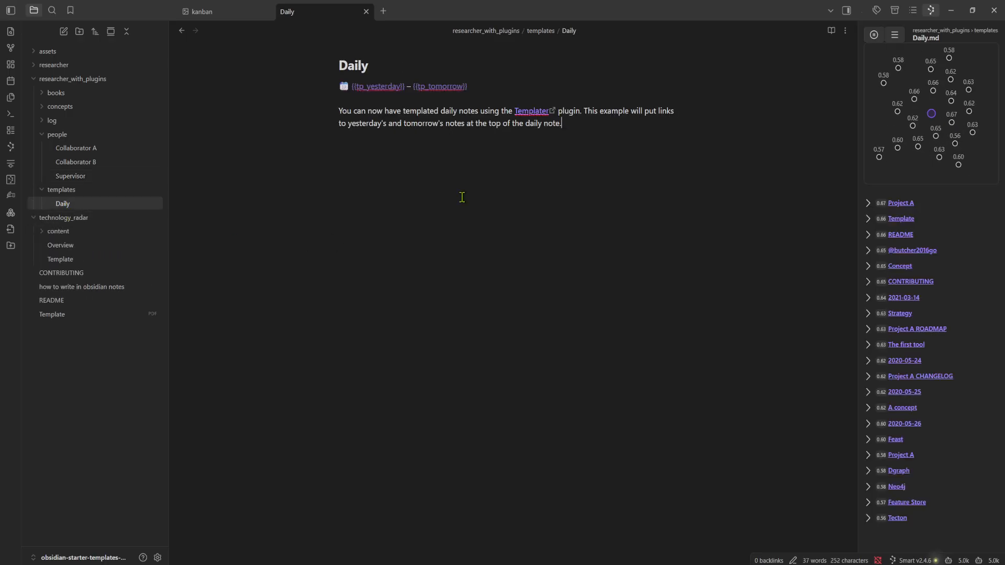
click(73, 194)
click(73, 194)
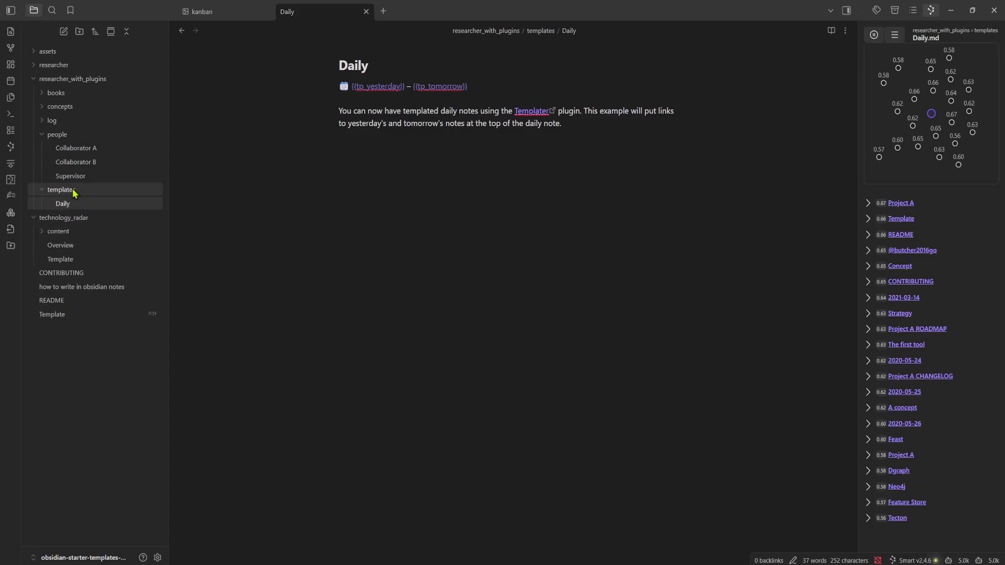
Show the templates folder of researcher_with_plugins in the system file explorer and open it.
right_click(73, 192)
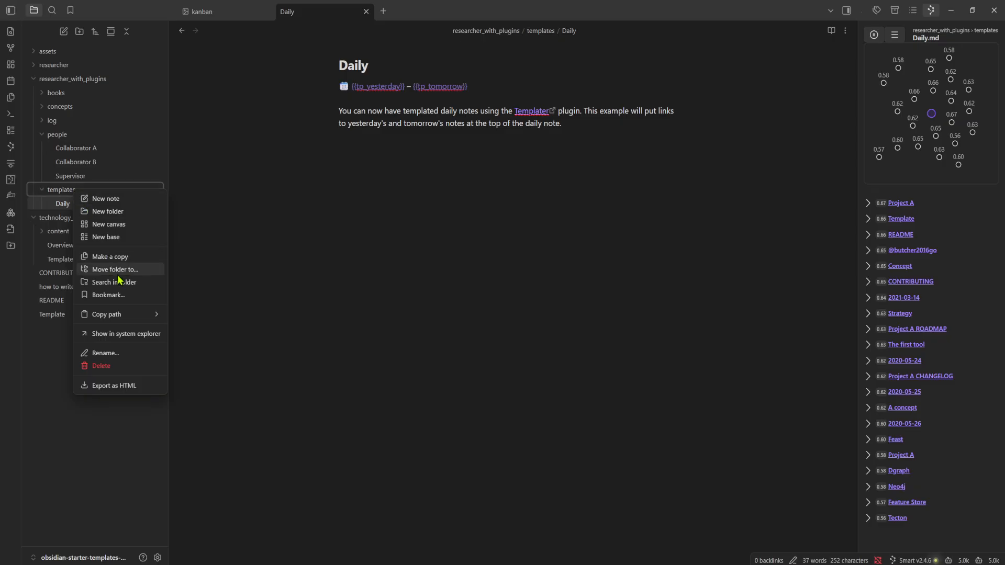
click(140, 335)
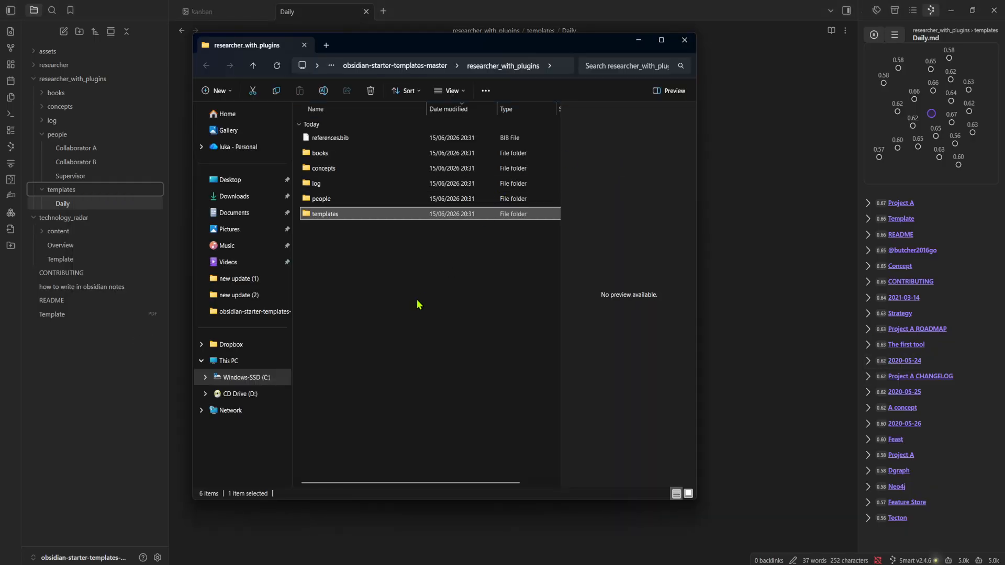
click(403, 285)
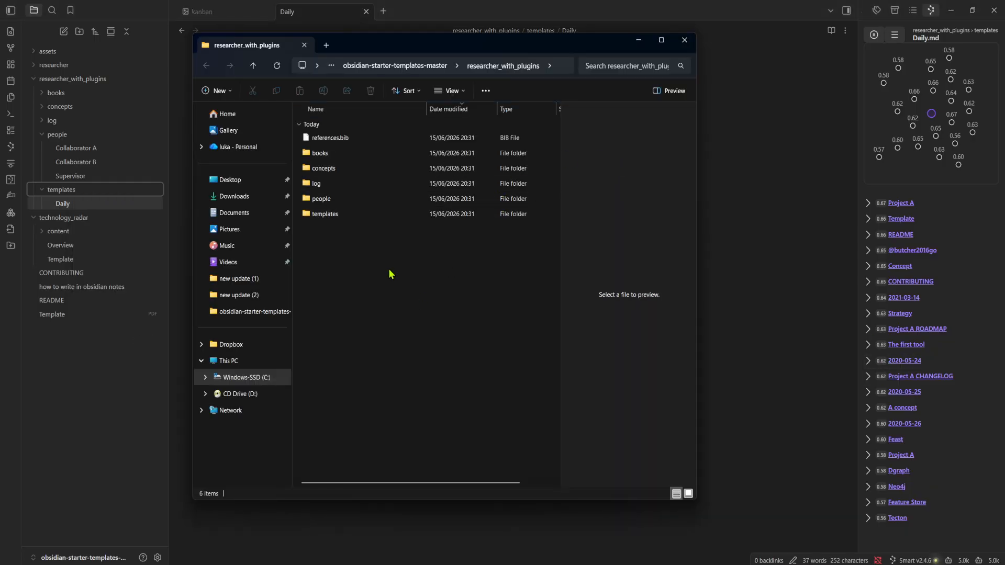
double_click(350, 218)
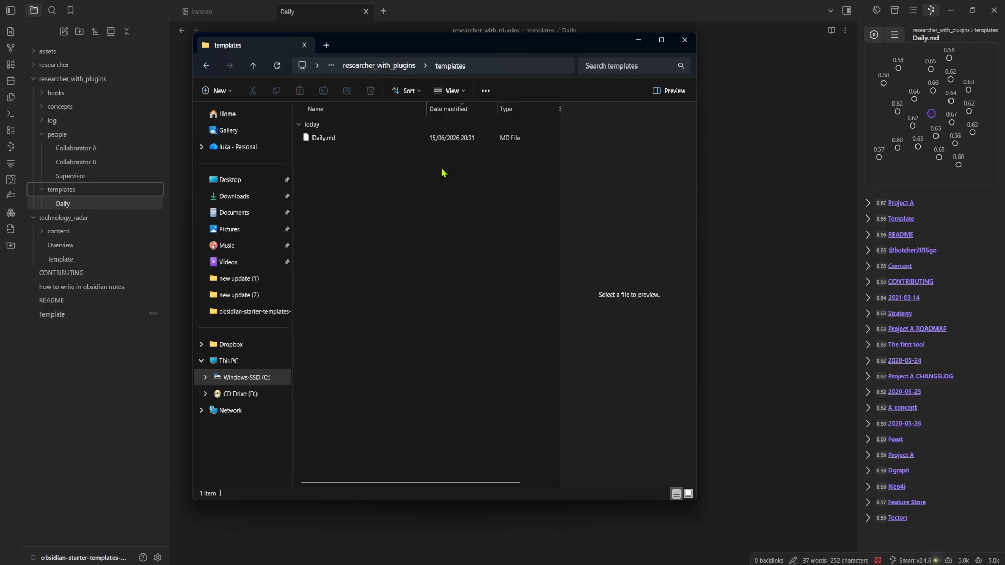
View the Downloads folder, go back to the templates folder, and close the file explorer to return to the Daily note.
click(238, 197)
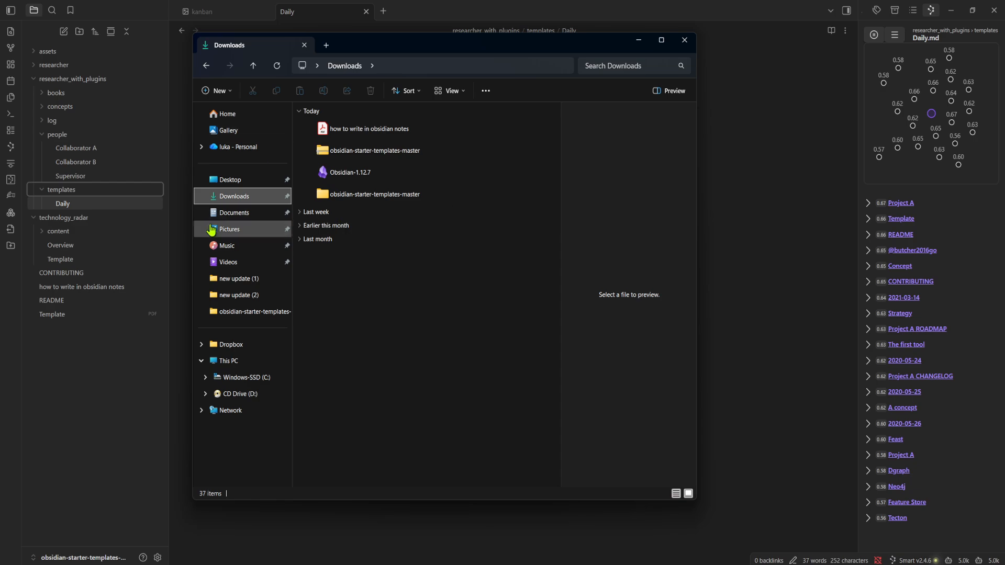
click(208, 65)
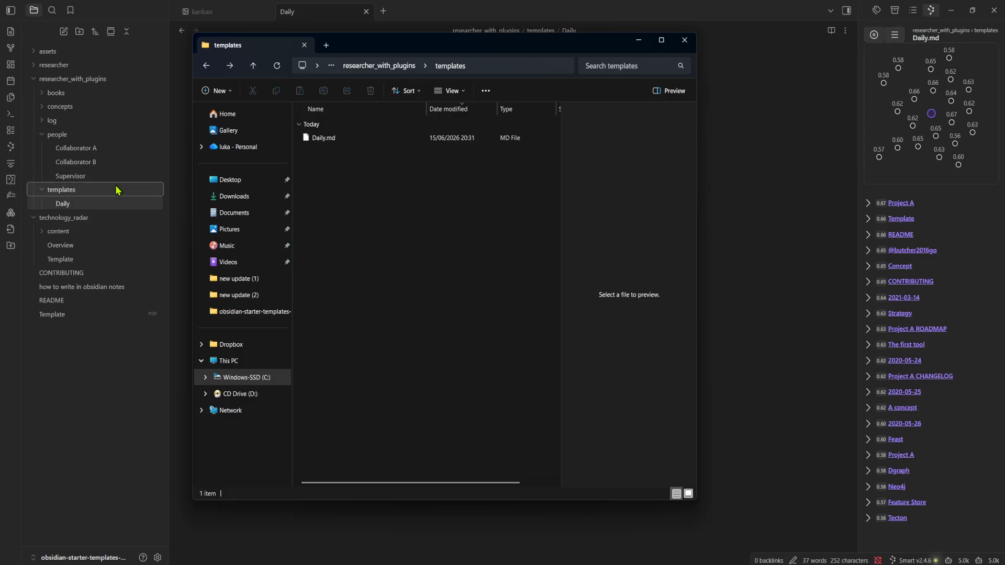
click(684, 40)
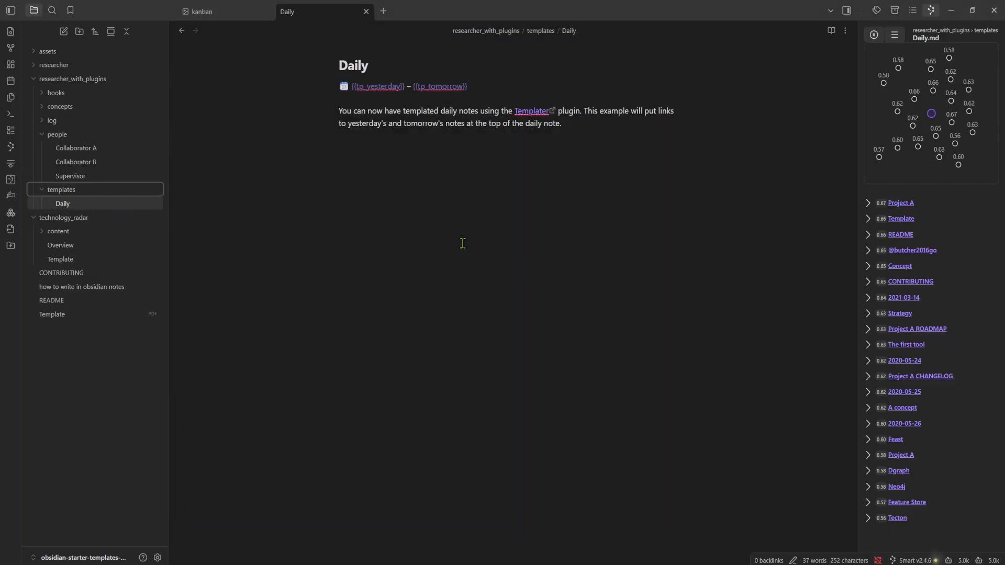
click(506, 472)
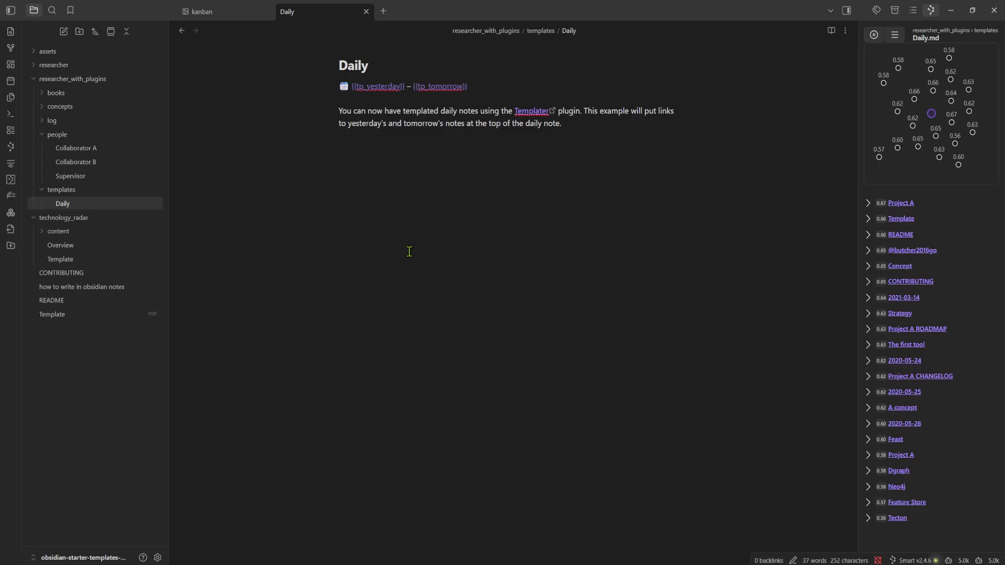
click(387, 223)
Search the community plugins for "importer" and open the details of the Importer plugin by Obsidian.
click(158, 558)
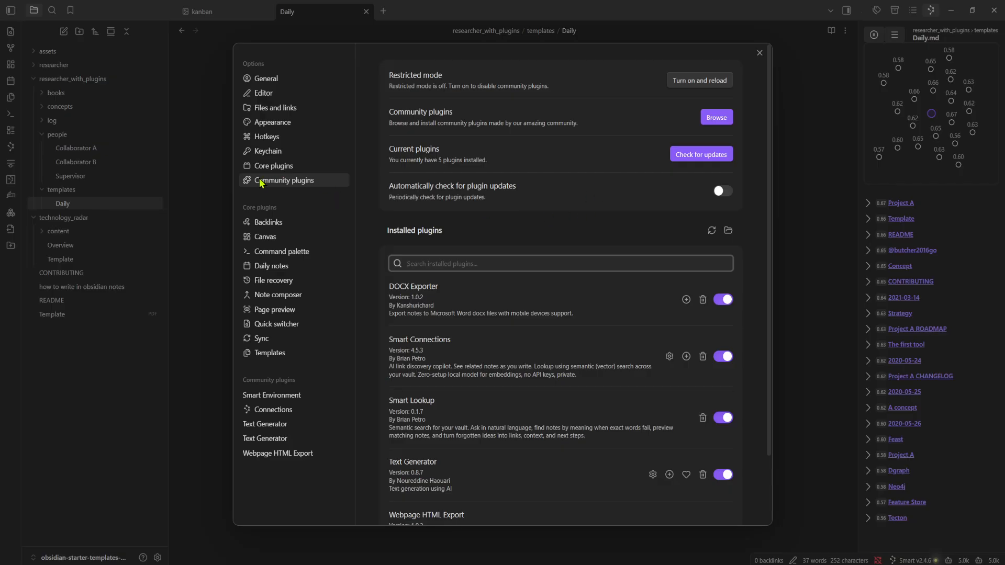
click(721, 118)
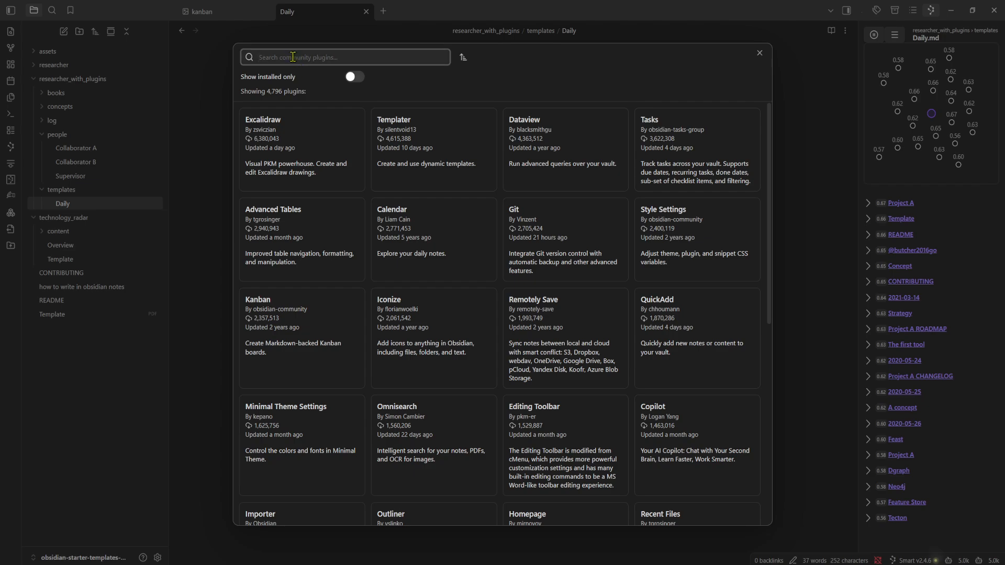
text(importer)
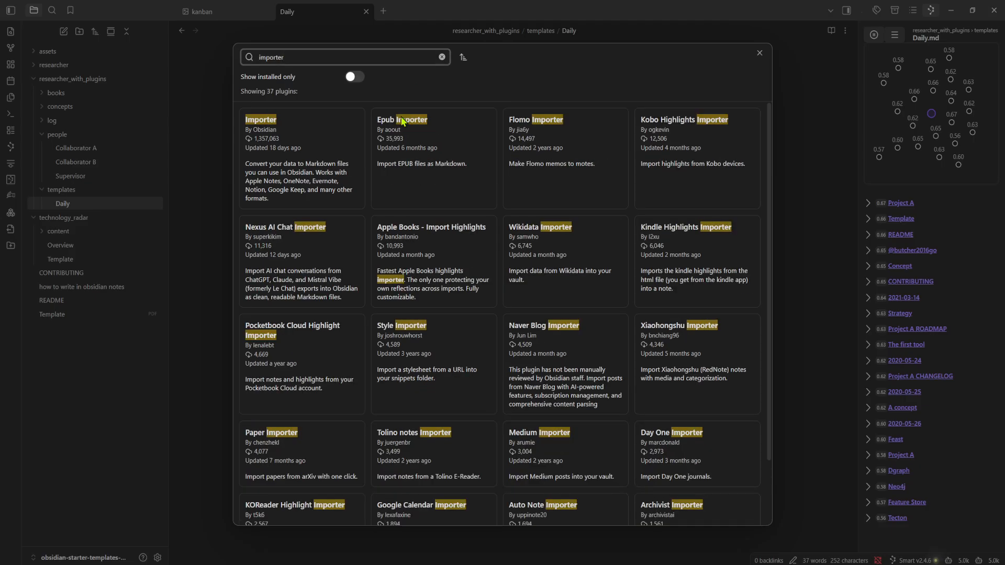
click(293, 130)
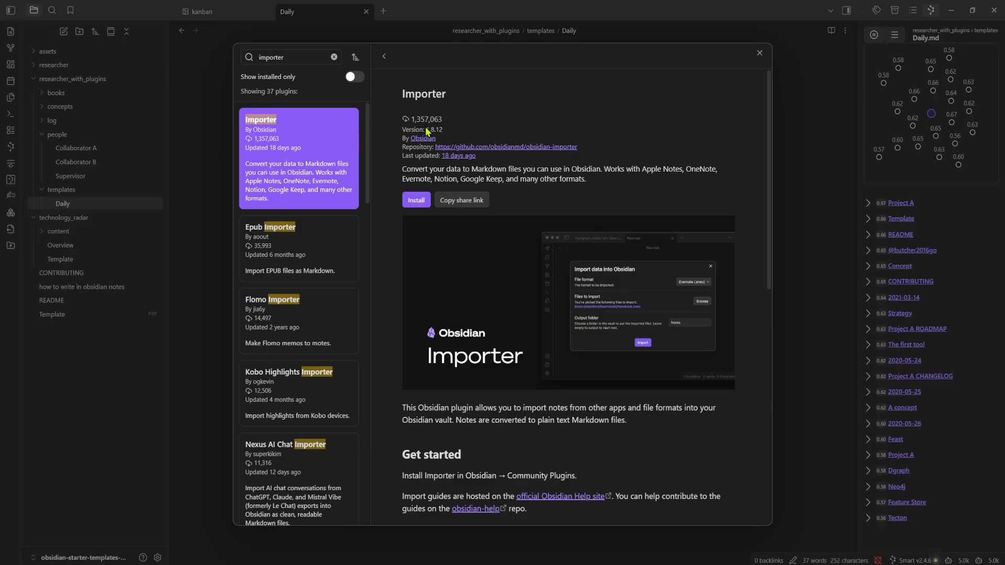
Install and enable the Importer plugin, and close the plugin browser and settings.
click(417, 202)
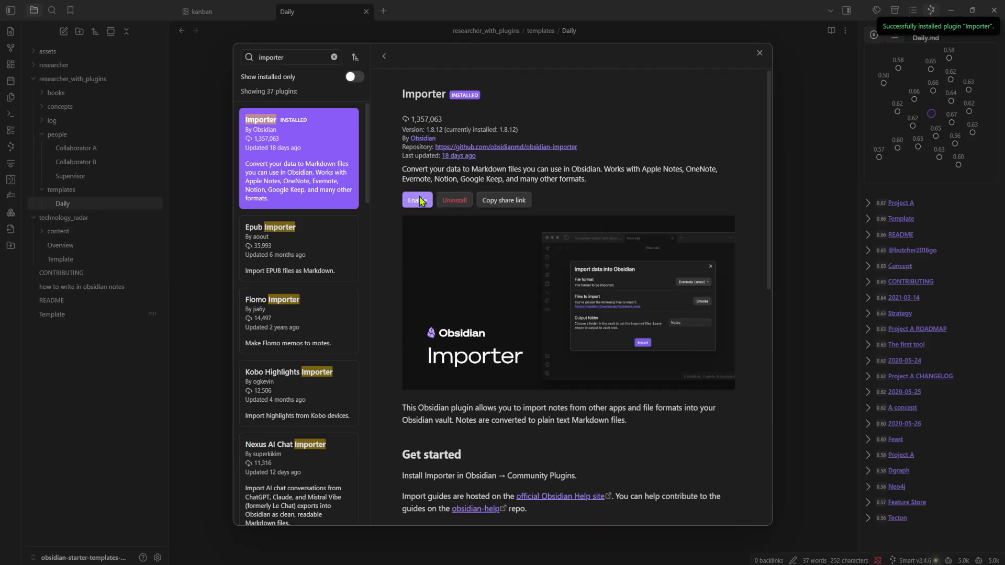
click(417, 200)
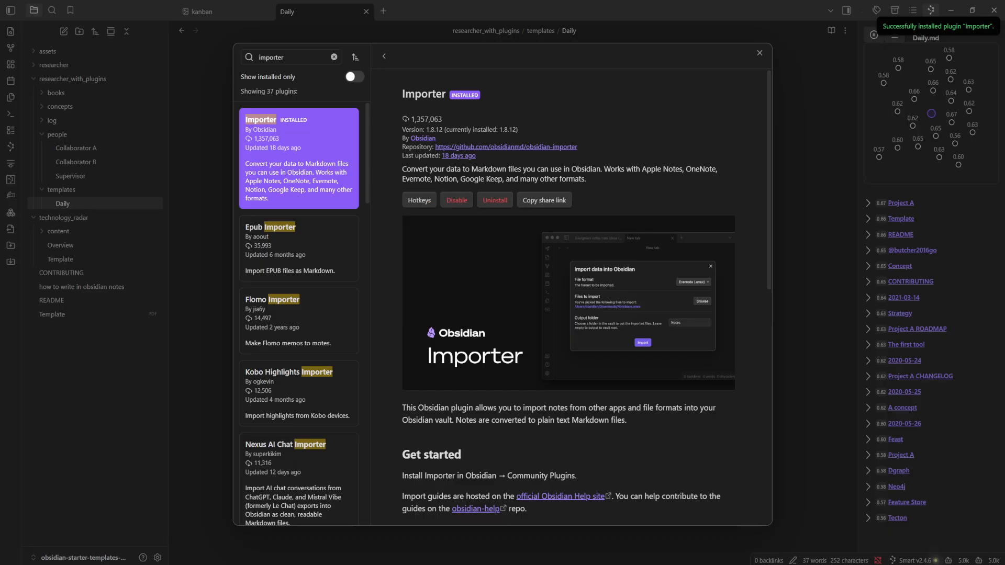
click(759, 53)
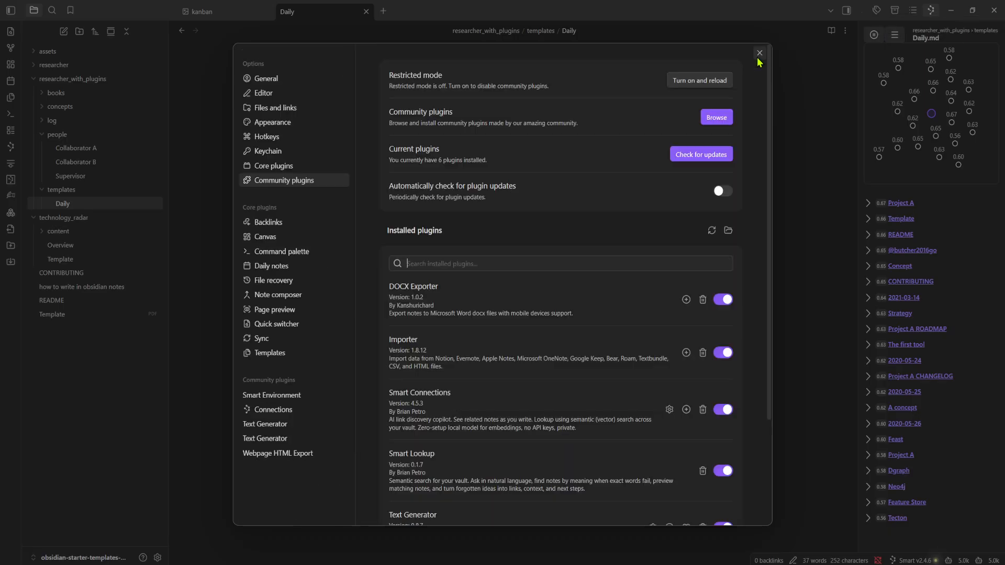
click(758, 51)
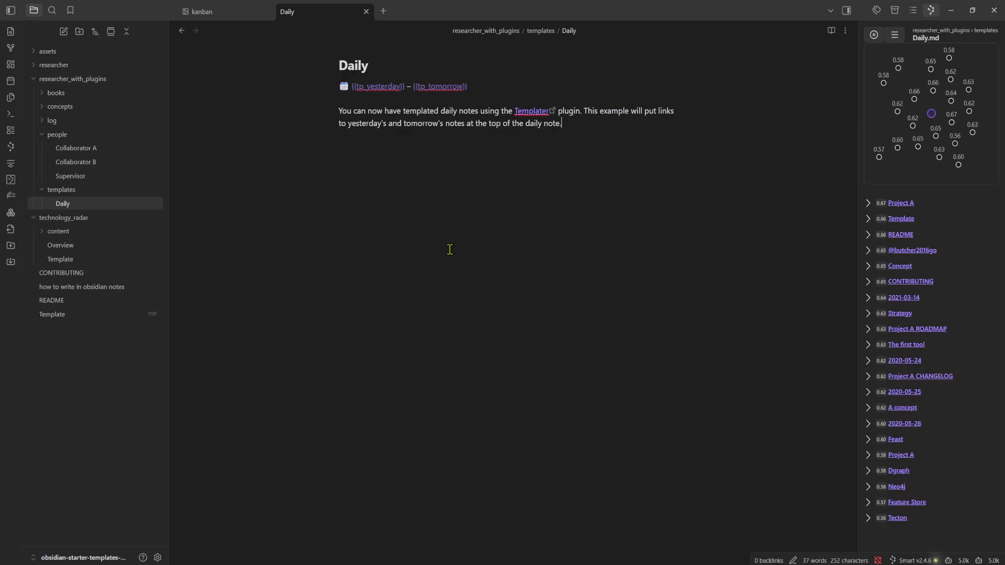
Run the command "Importer: Open importer" and set the file format to CSV (.csv).
key(ctrl+p)
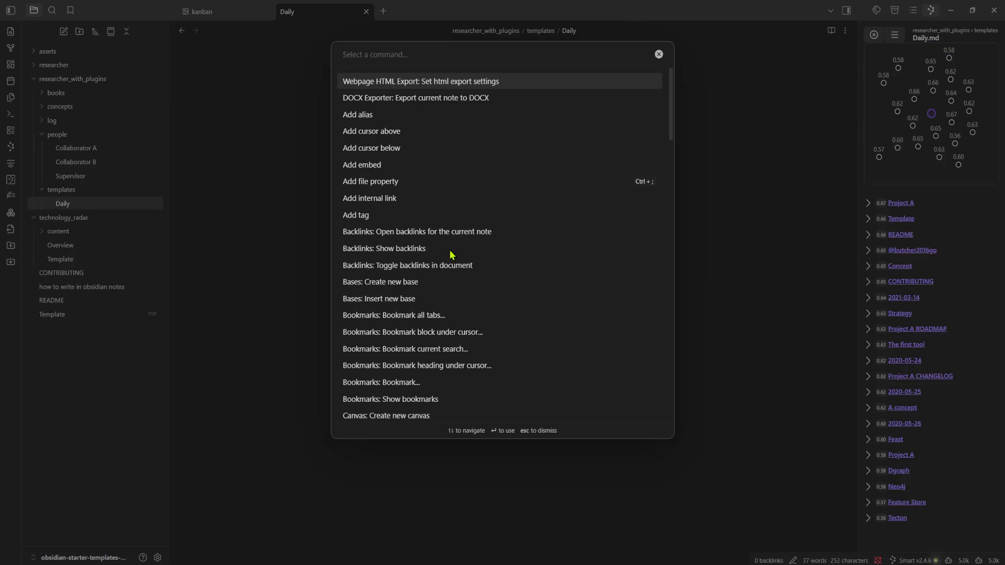
text(importer:)
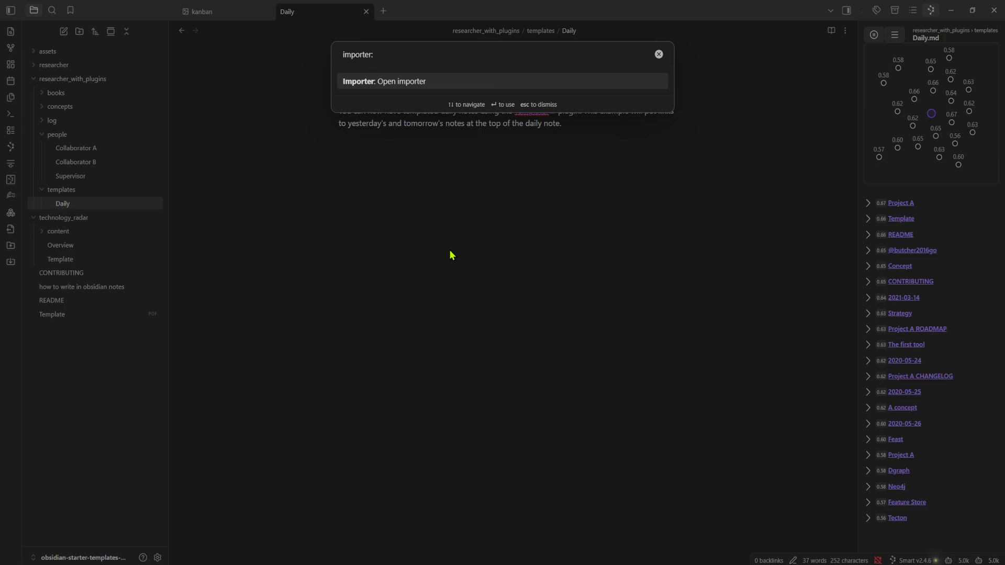
key(Return)
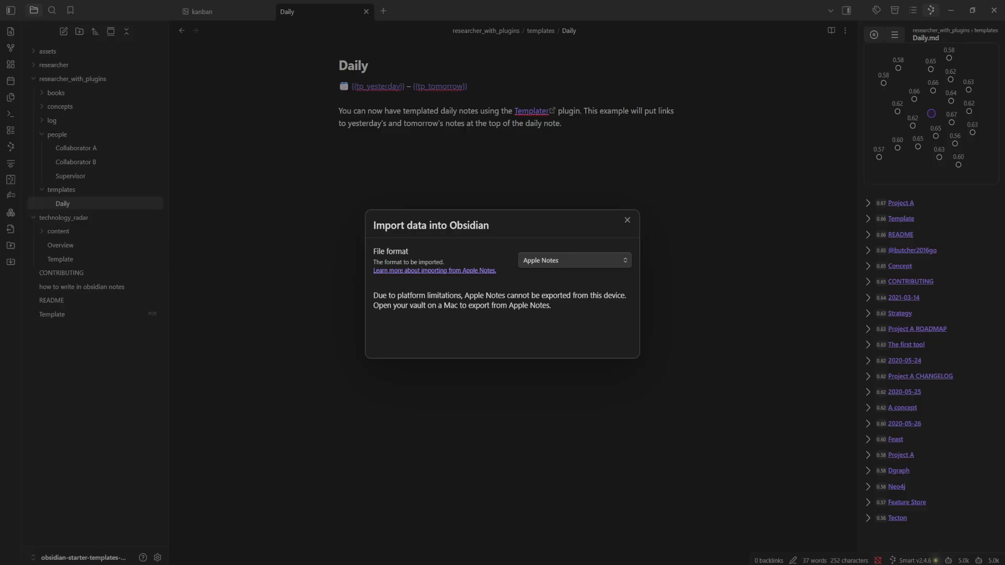
click(601, 259)
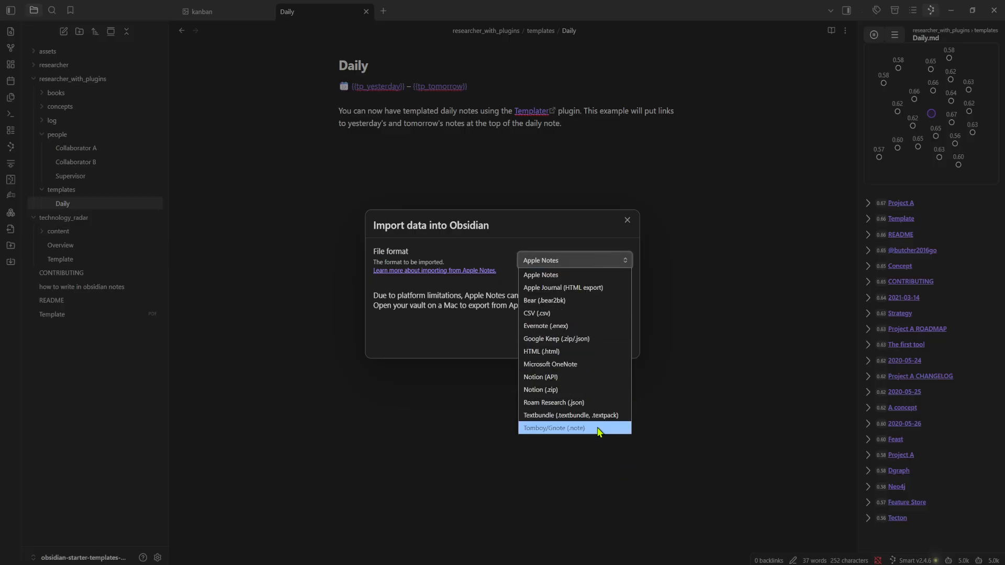
click(559, 314)
Choose the file 02 Project Management.csv from the Downloads folder as the file to import.
click(607, 261)
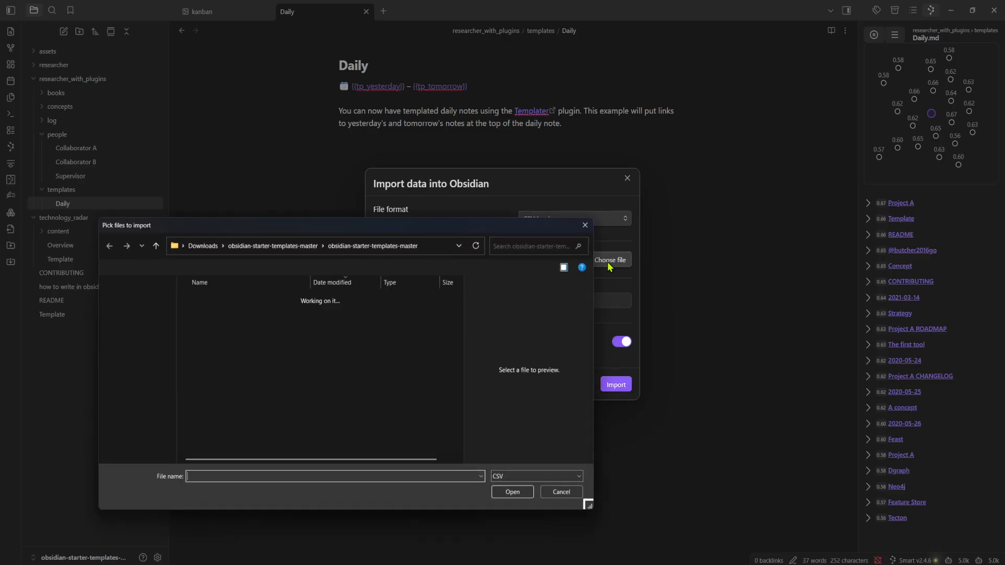
click(135, 335)
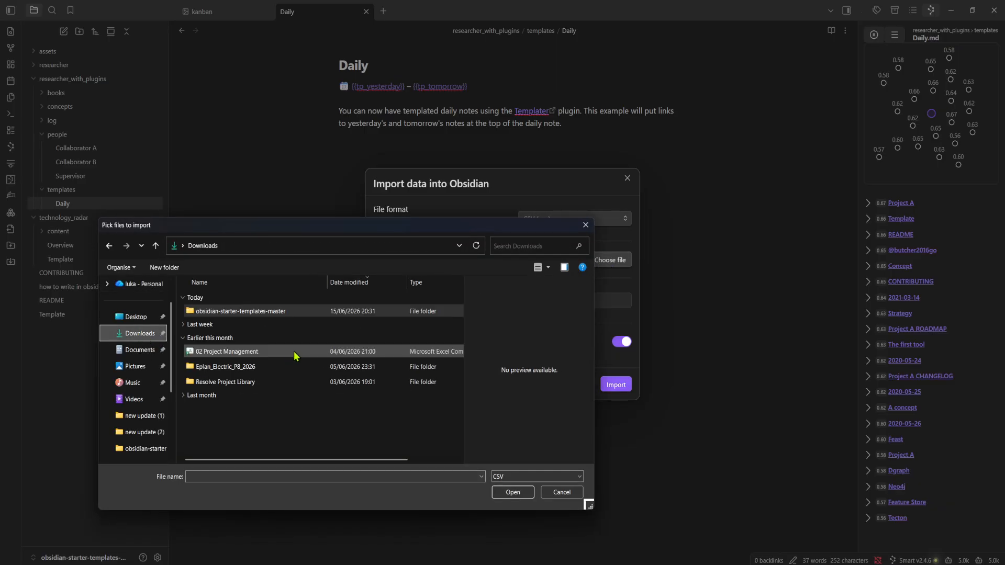
click(265, 352)
click(522, 495)
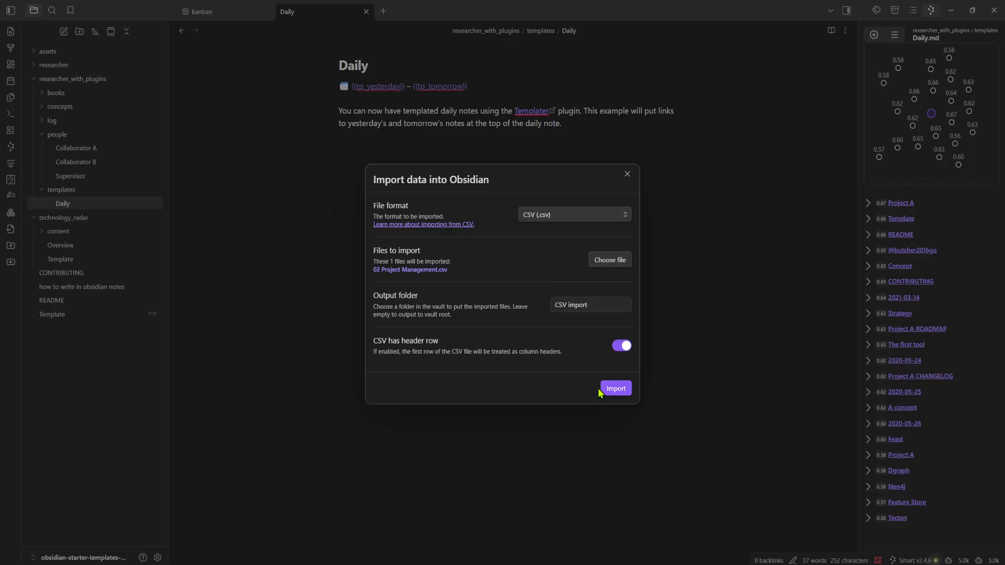
Import the CSV file with {{Project Name}} as the note title and the default property mapping, and finish the import.
click(615, 391)
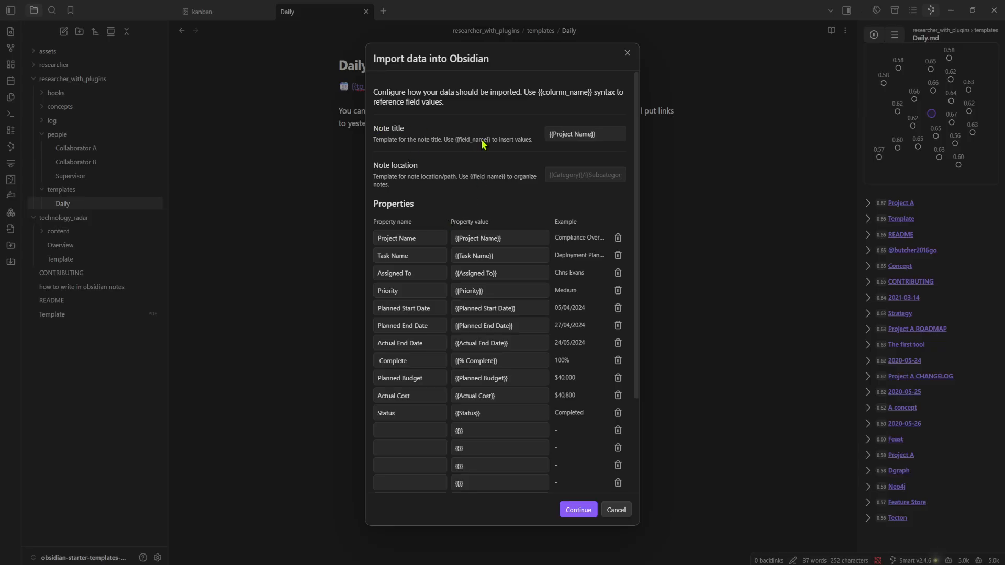
click(599, 134)
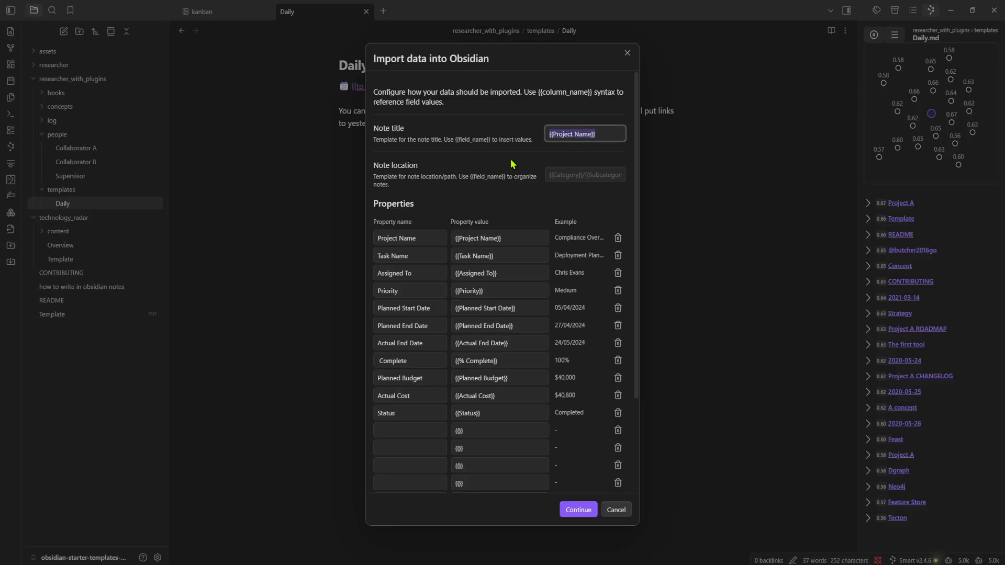
scroll(577, 162, down, 2)
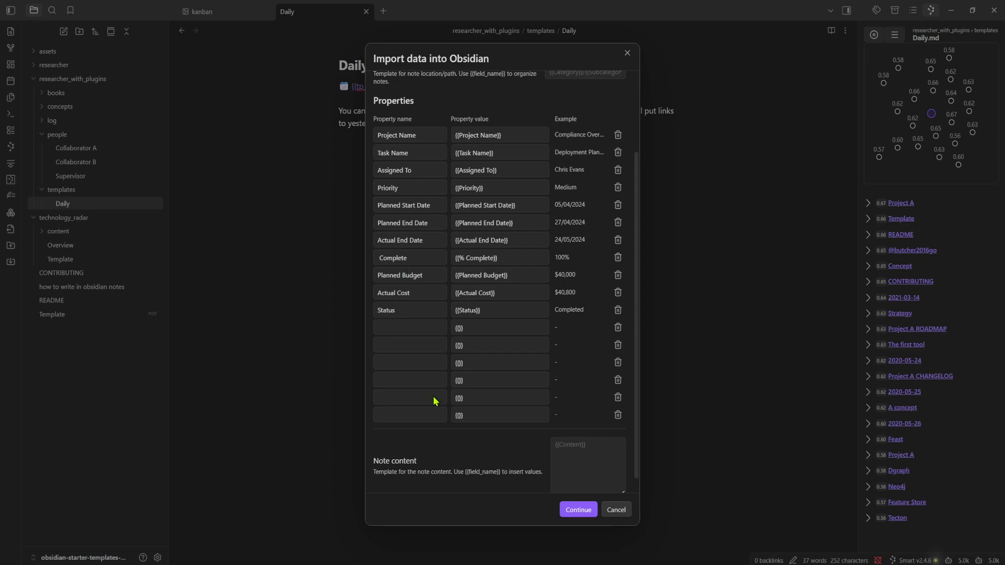
click(576, 507)
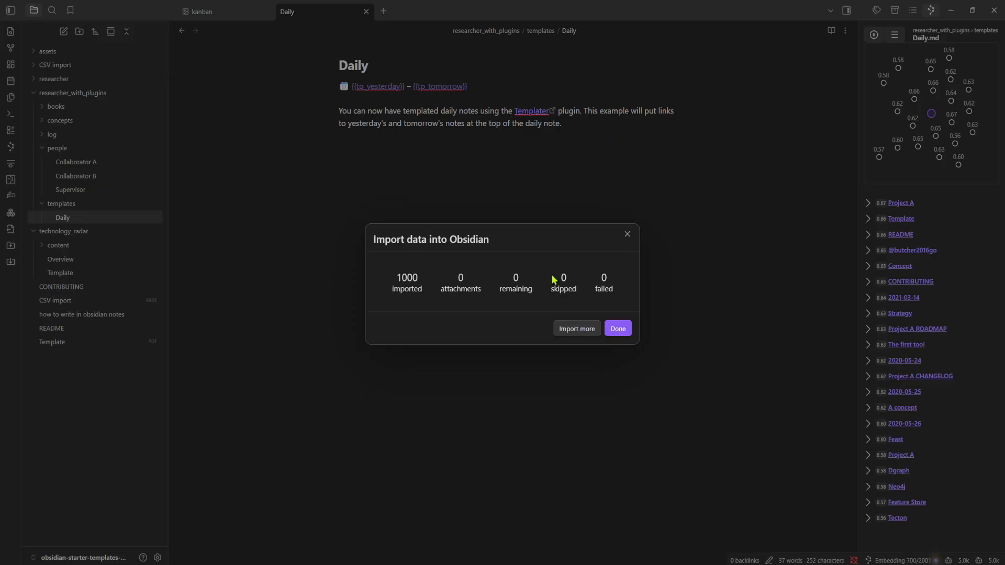
click(626, 330)
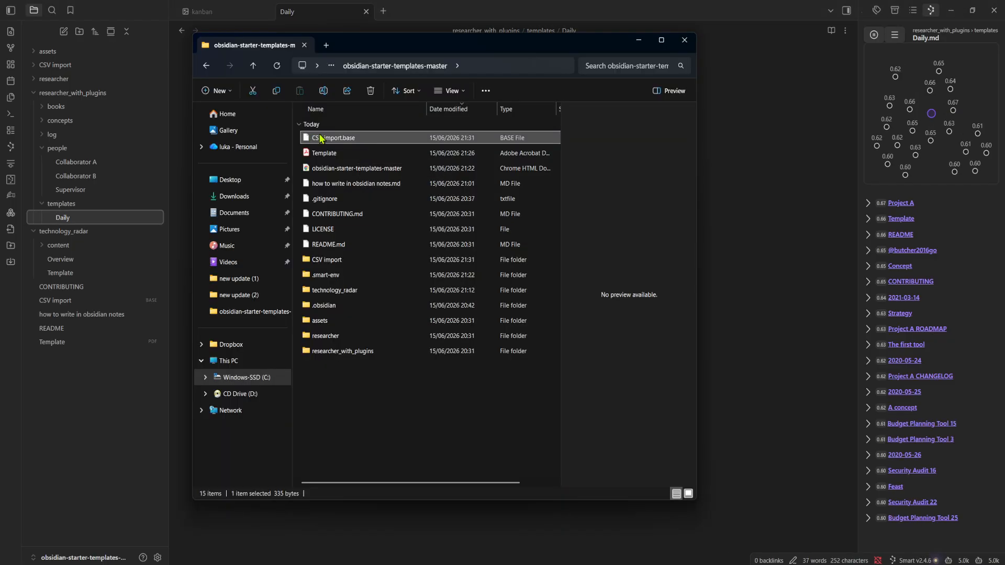
double_click(324, 141)
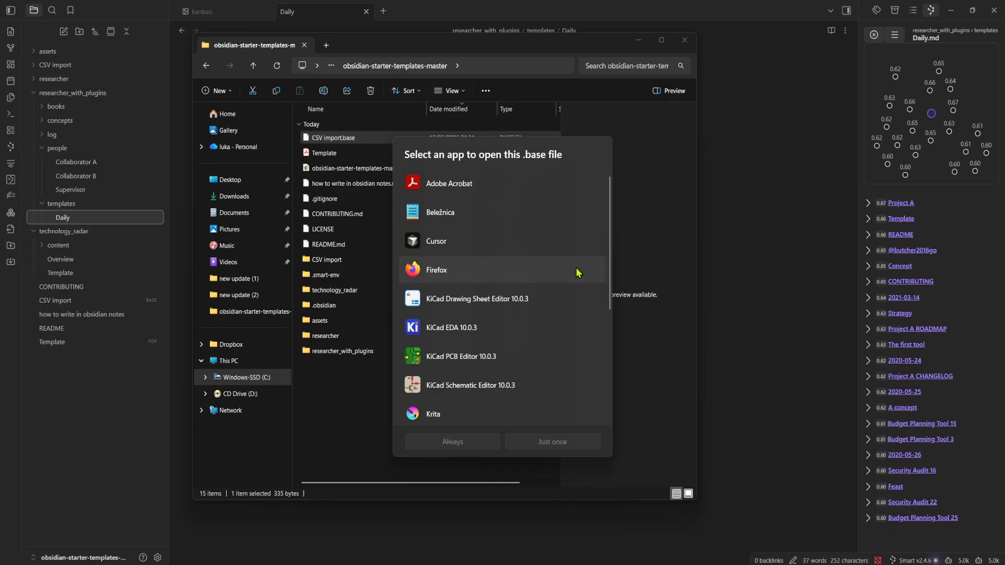
scroll(579, 293, down, 5)
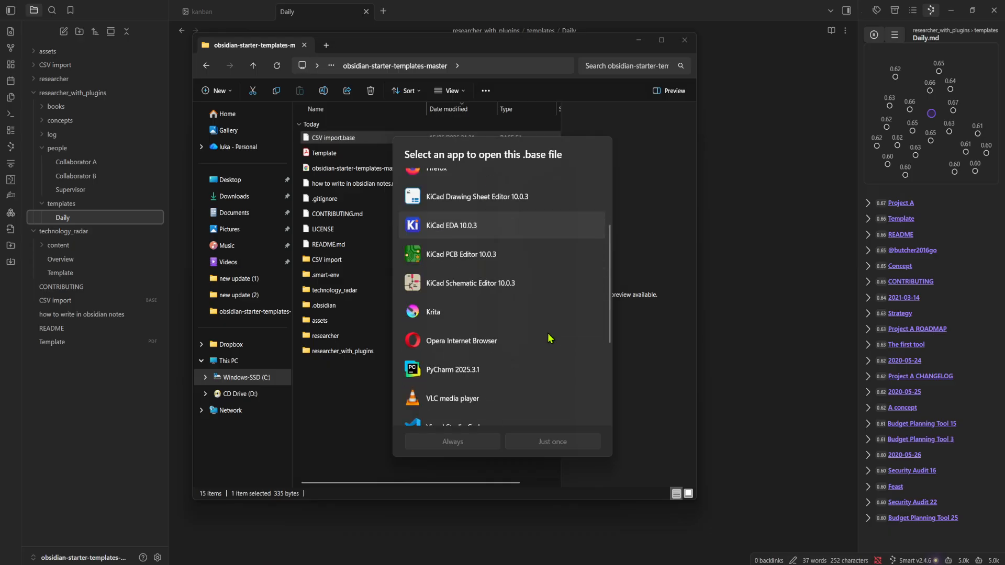
click(622, 209)
drag(372, 140, 763, 192)
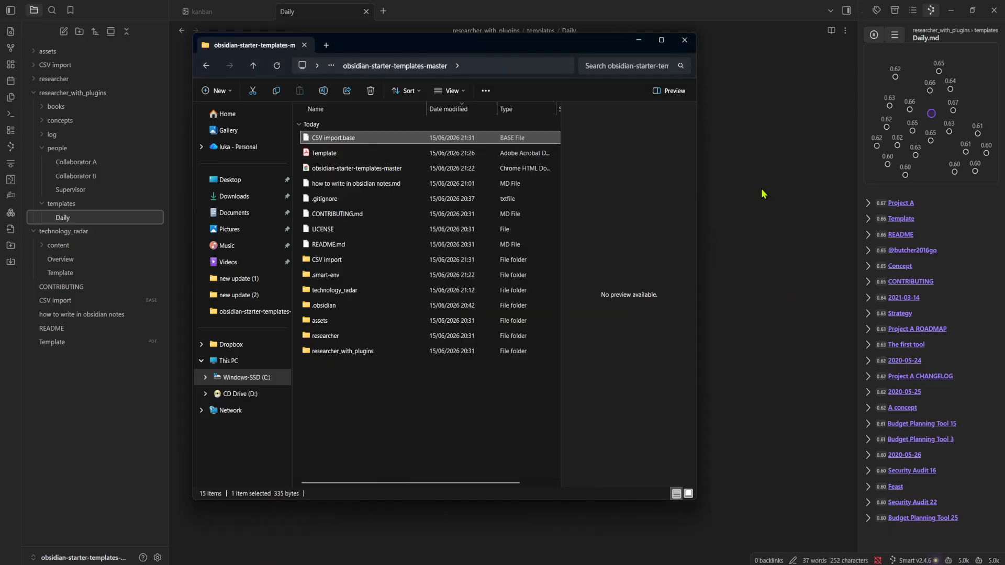